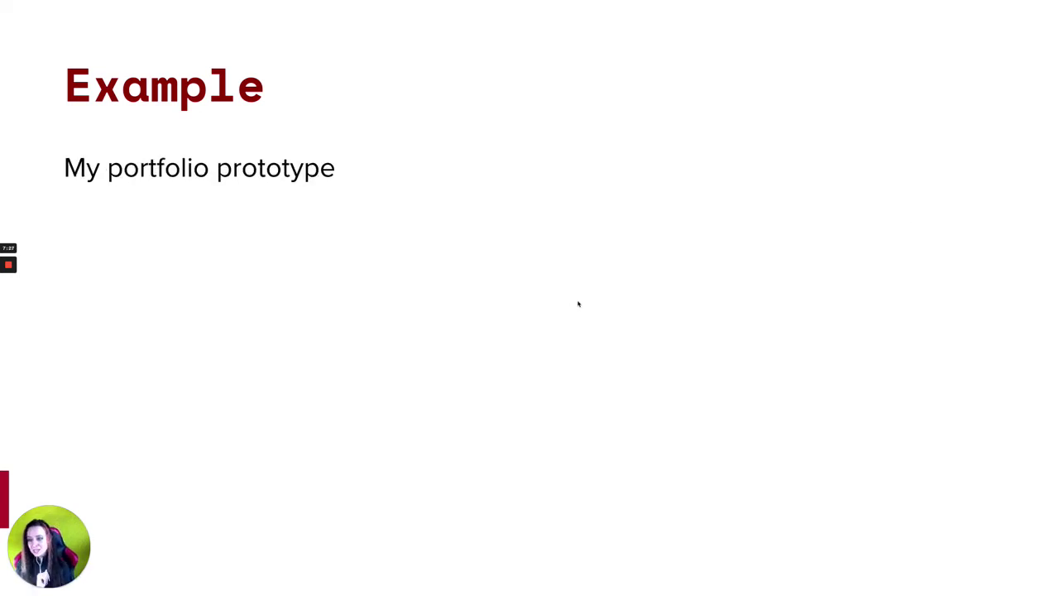
# Step: Exit the slideshow and open the Homepage slide of the Portfolio Plan deck
pyautogui.press('Escape')
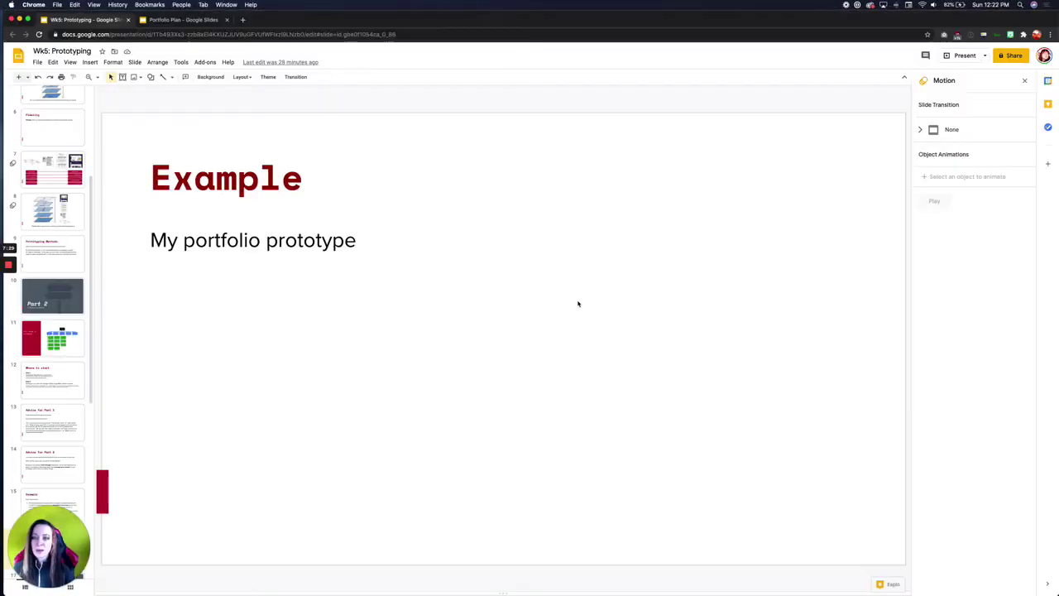
pyautogui.click(205, 24)
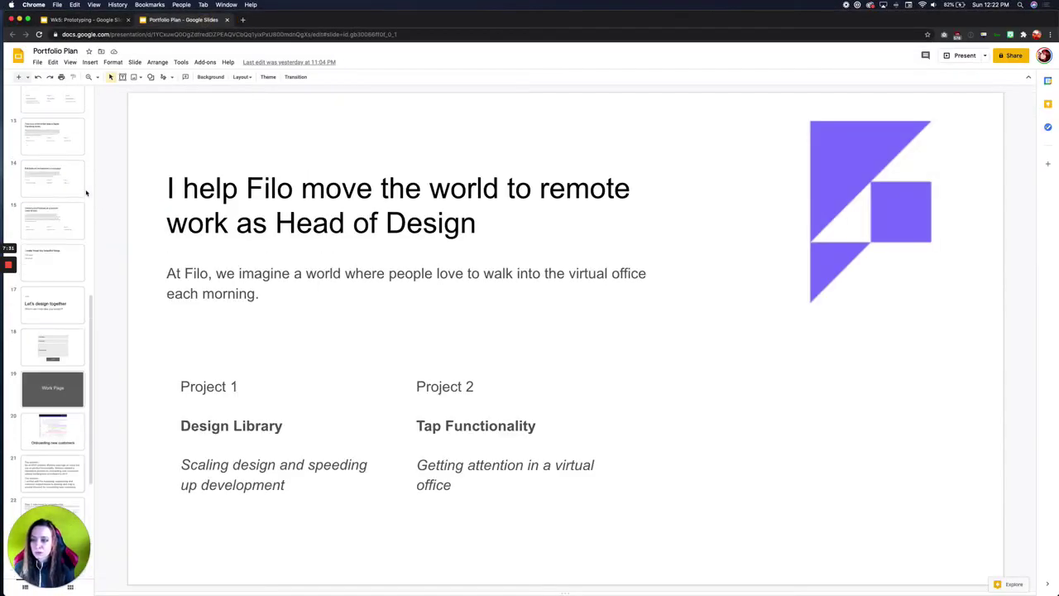
pyautogui.click(56, 107)
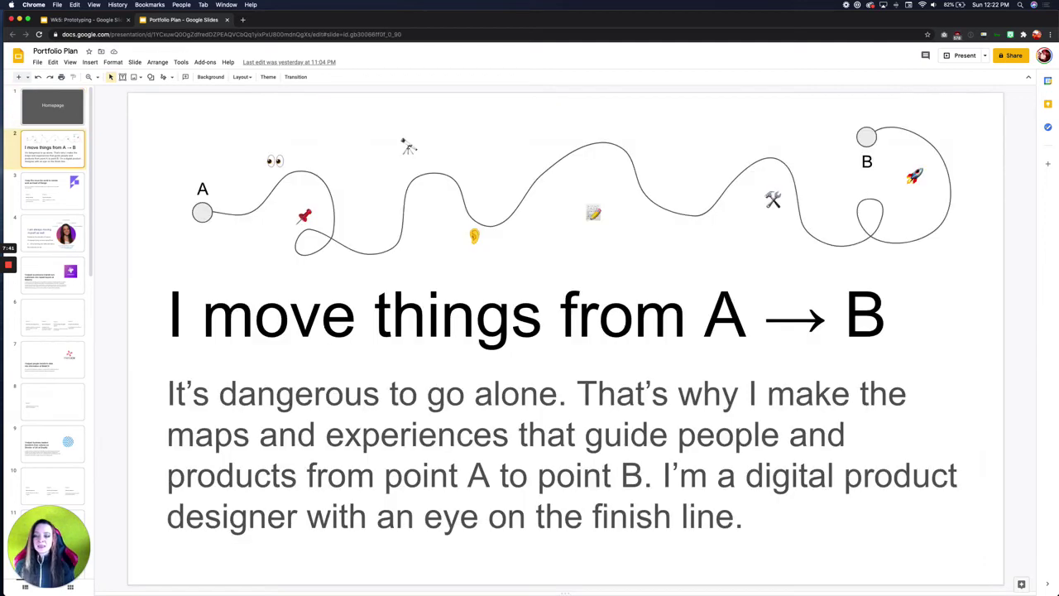
# Step: Review the A → B, Filo Head of Design, strengths, Malomo and MetaCX slides
pyautogui.press('Down')
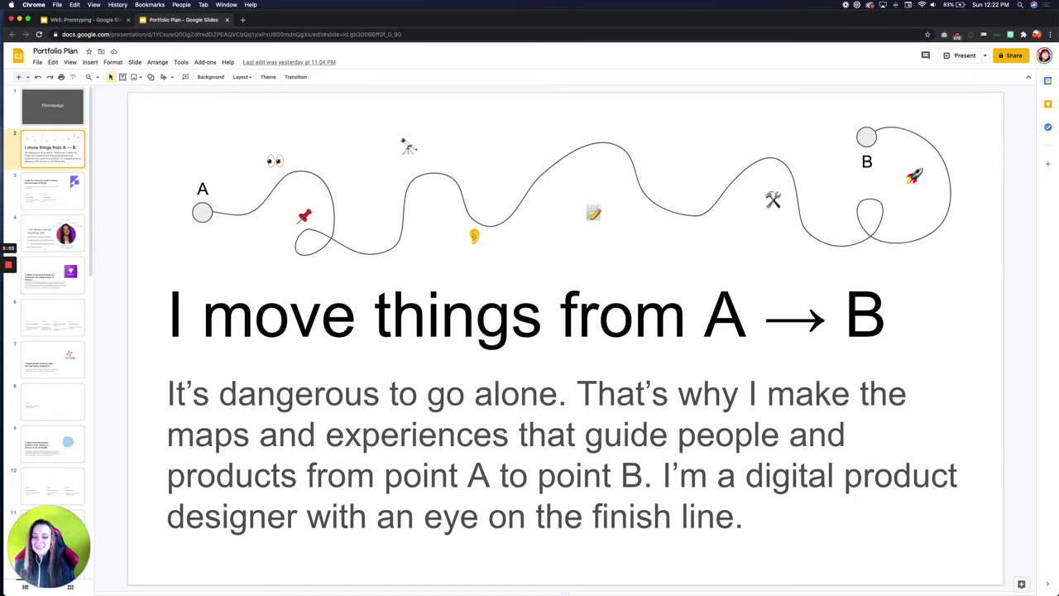
pyautogui.click(52, 190)
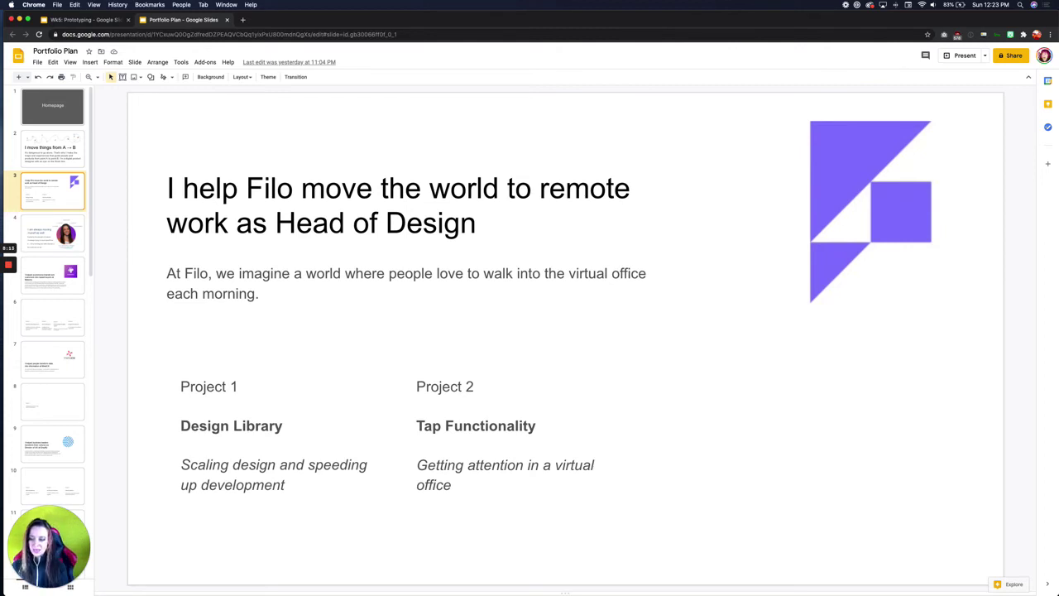
pyautogui.press('Down')
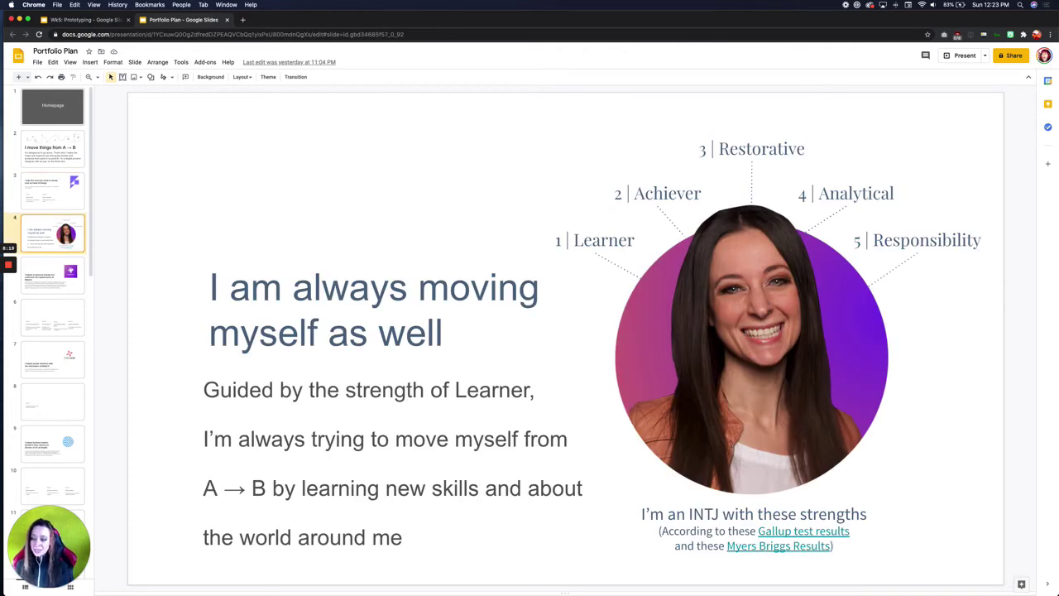
pyautogui.press('Down')
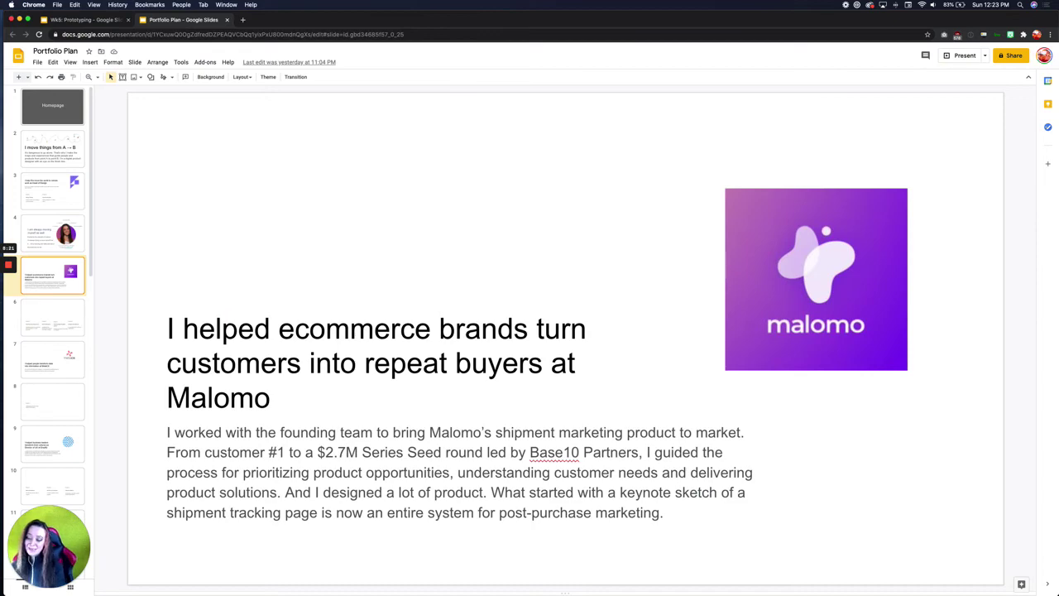
pyautogui.press('Down')
pyautogui.press('Down')
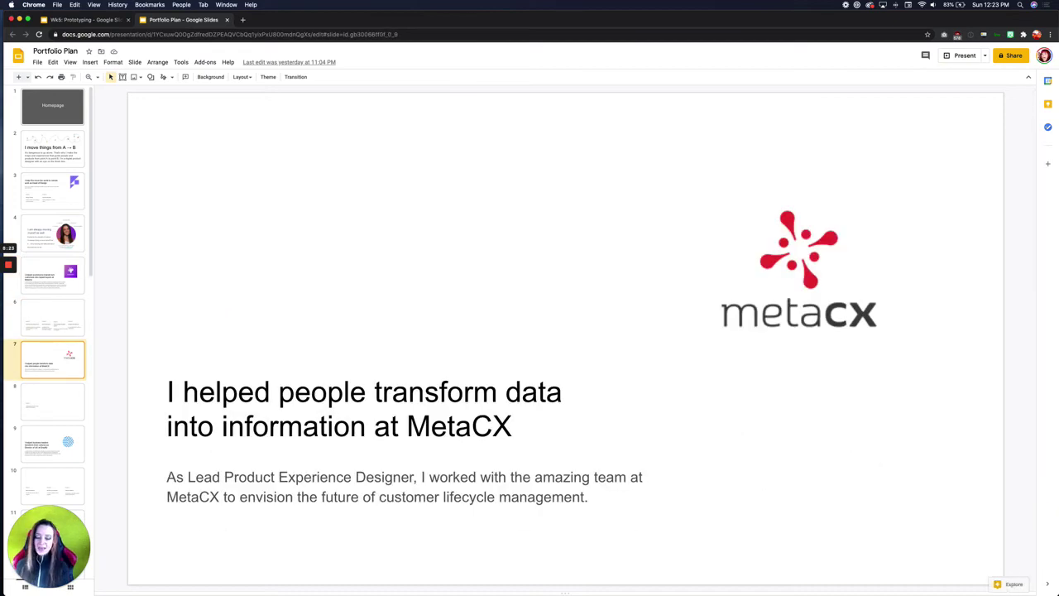
pyautogui.press('Down')
pyautogui.press('Down')
pyautogui.press('Down')
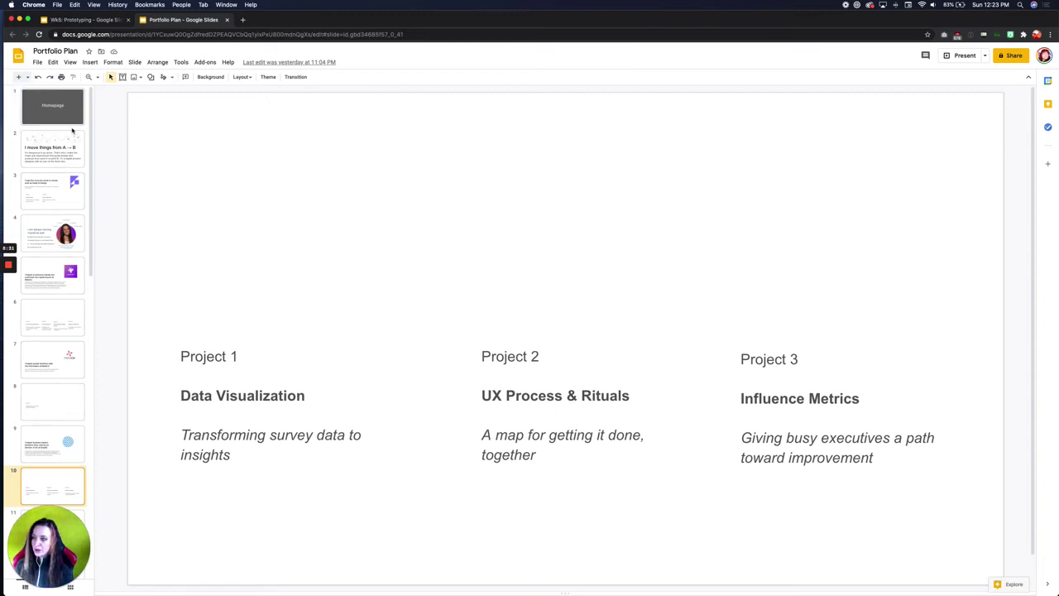
pyautogui.click(62, 150)
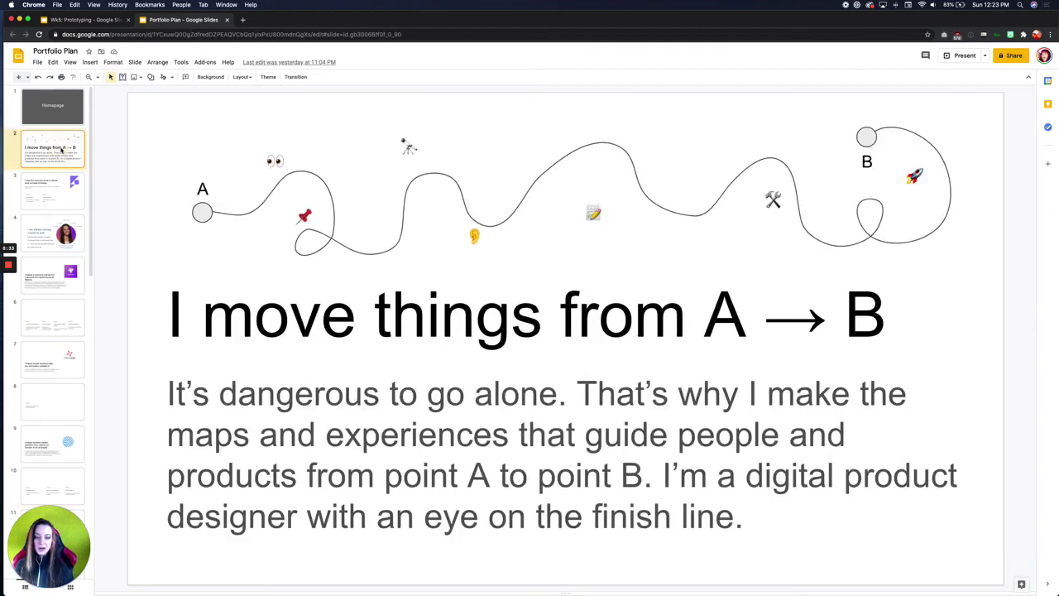
pyautogui.press('Down')
pyautogui.press('Down')
pyautogui.press('Down')
pyautogui.press('Down')
pyautogui.press('Down')
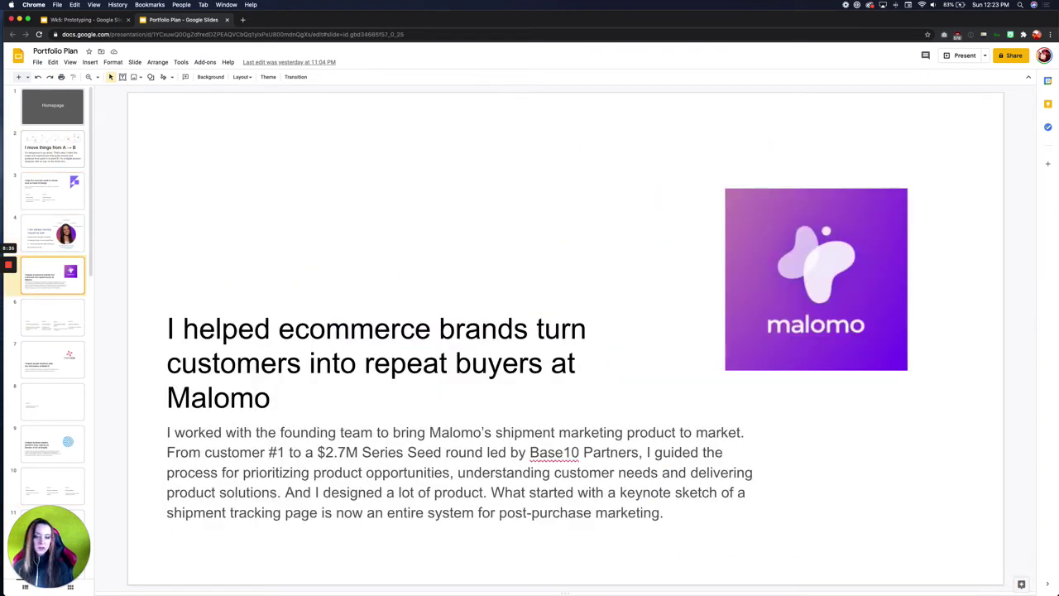
pyautogui.press('Down')
pyautogui.press('Down')
pyautogui.press('Down')
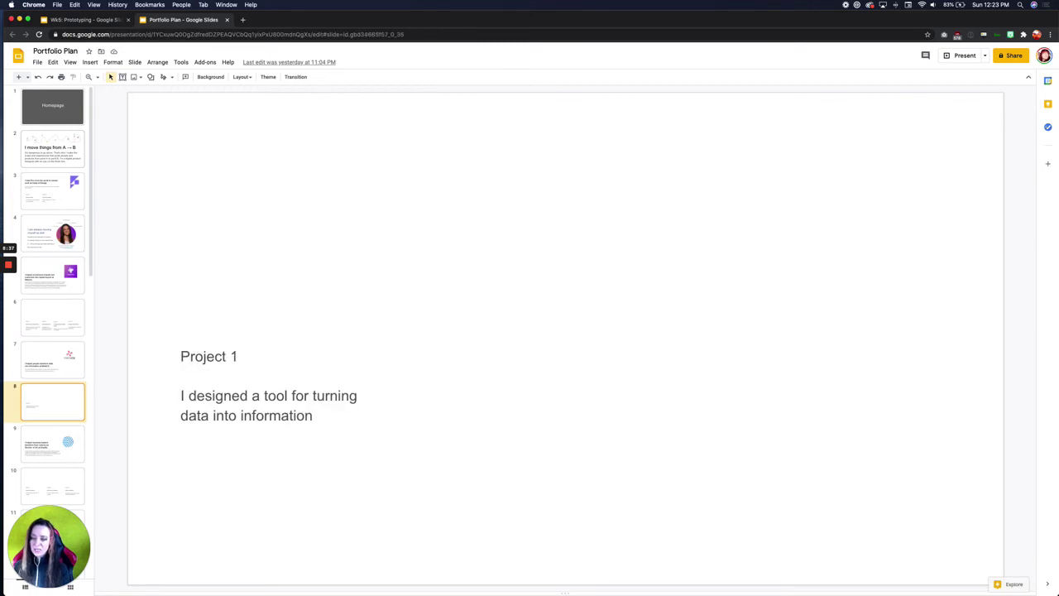
# Step: Browse from Work Page through the onboarding, problem-solution and Step 1–3 slides, ending back on Work Page
pyautogui.scroll(-15, 55, 237)
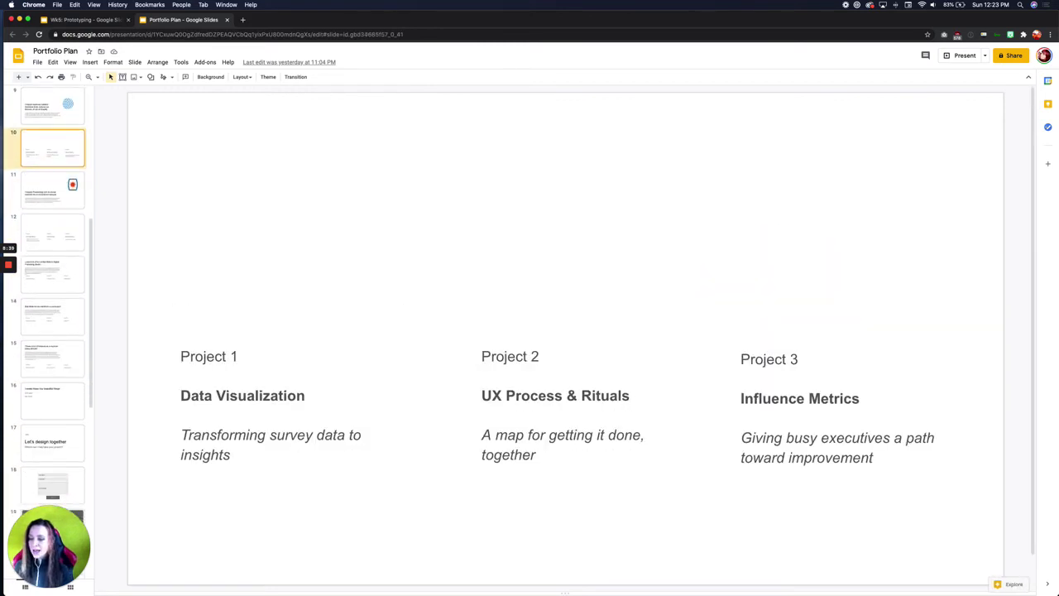
pyautogui.click(64, 281)
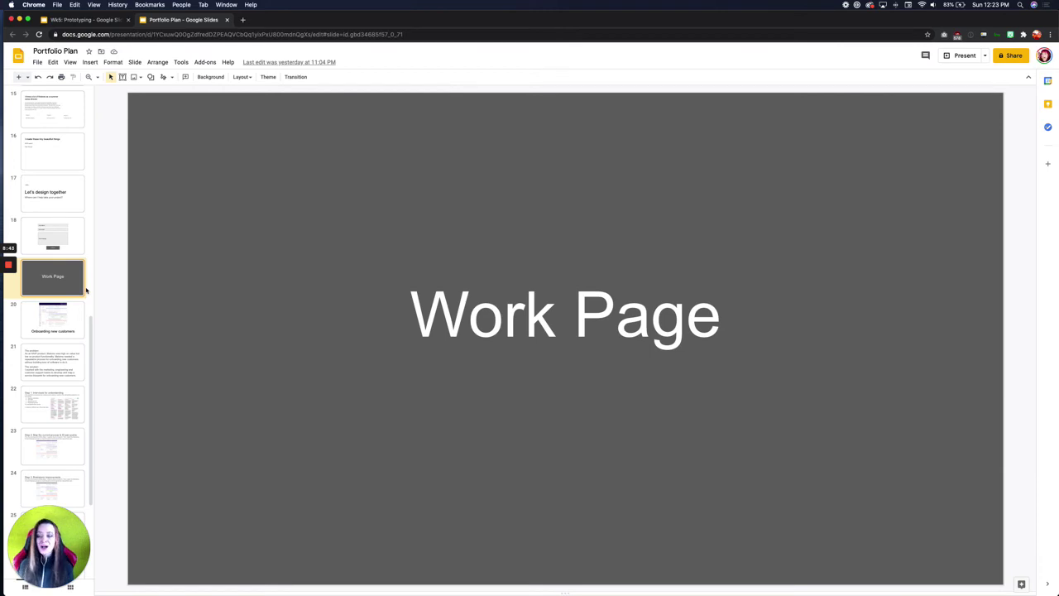
pyautogui.press('Down')
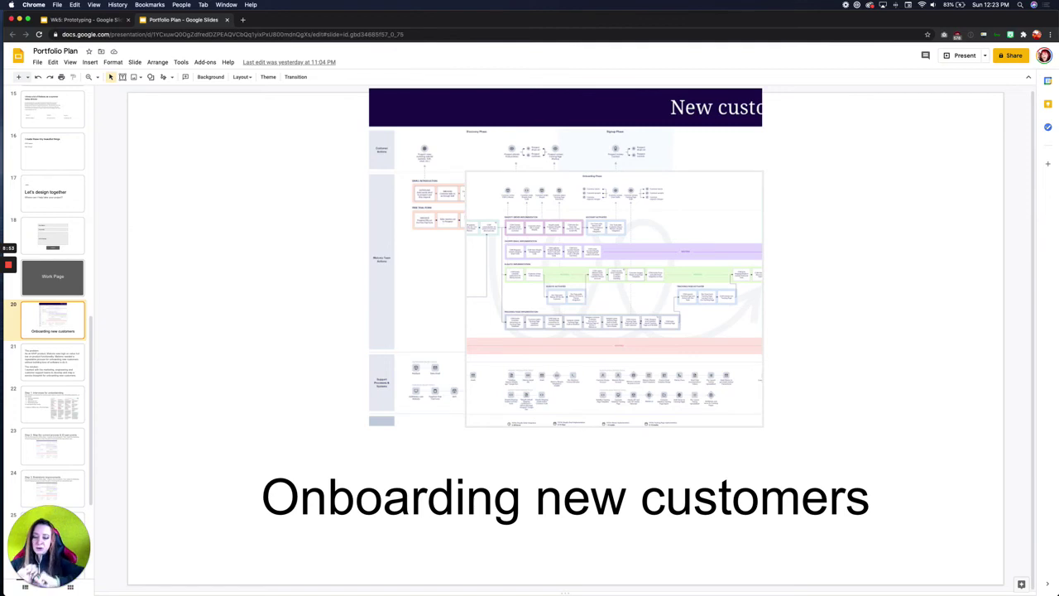
pyautogui.click(52, 362)
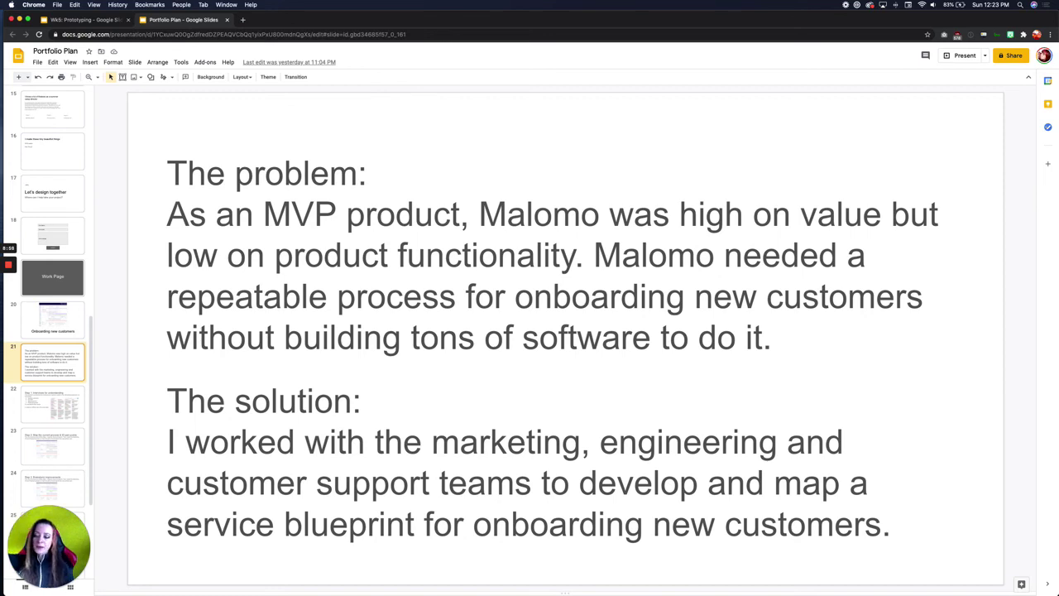
pyautogui.click(52, 404)
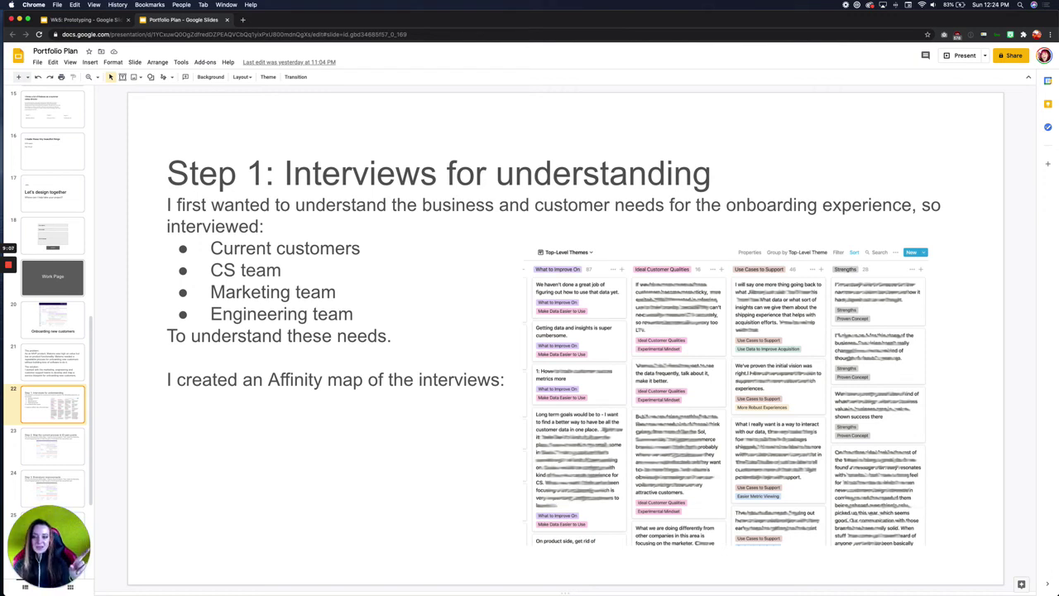
pyautogui.press('Down')
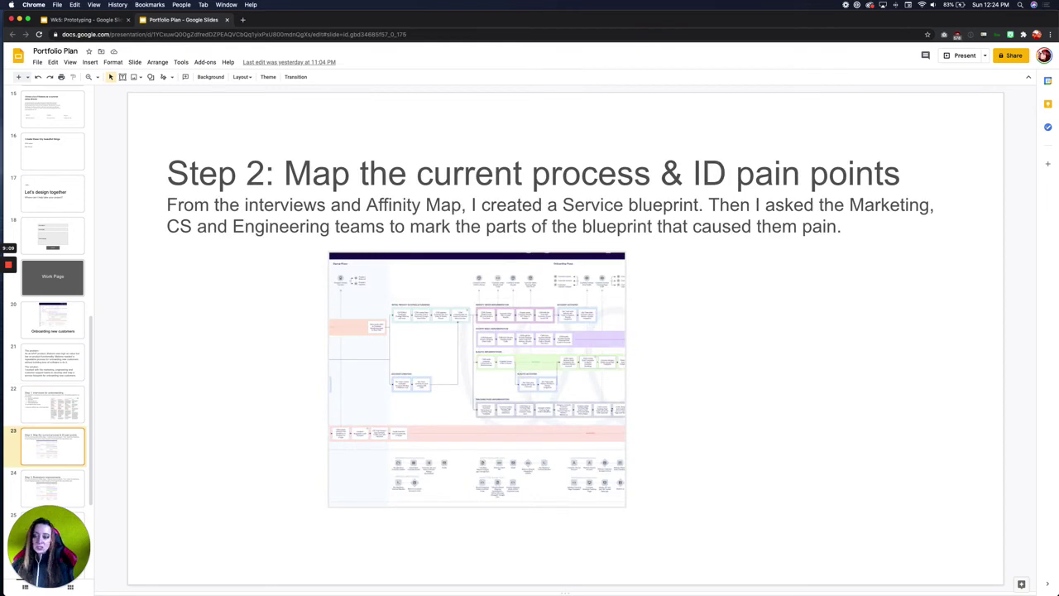
pyautogui.press('Down')
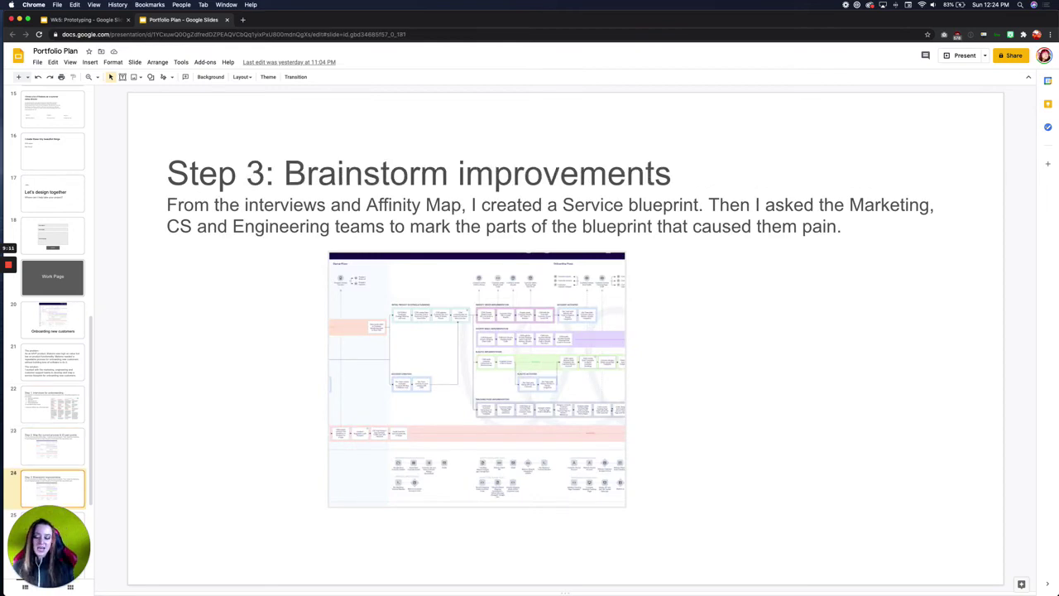
pyautogui.press('Up')
pyautogui.press('Up')
pyautogui.press('Up')
pyautogui.press('Up')
pyautogui.press('Up')
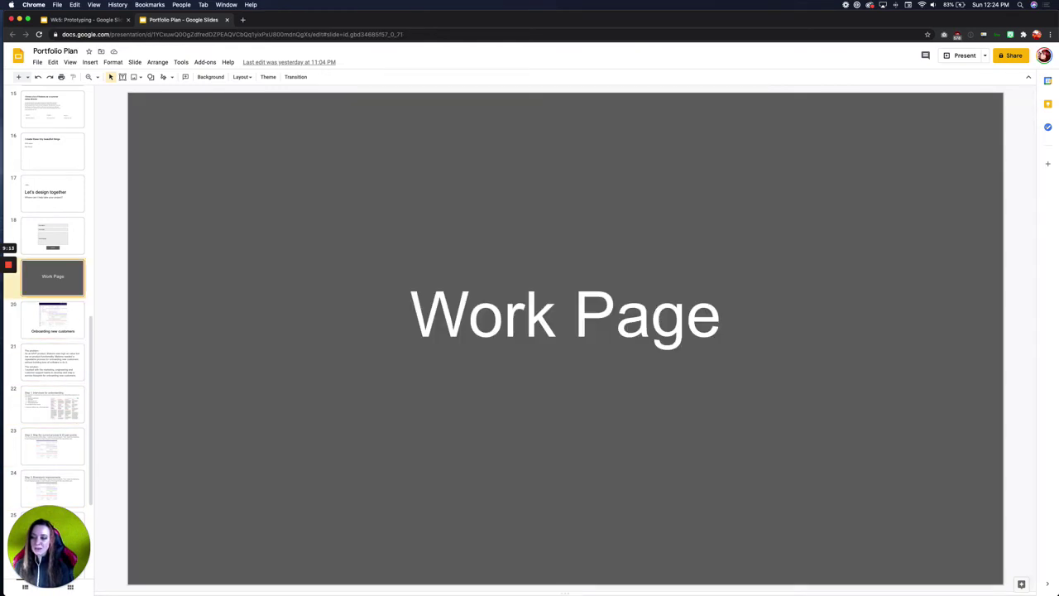
# Step: Review the Onboarding new customers, problem and solution, and Step 1 interviews slides
pyautogui.scroll(-2, 52, 500)
pyautogui.scroll(-2, 52, 331)
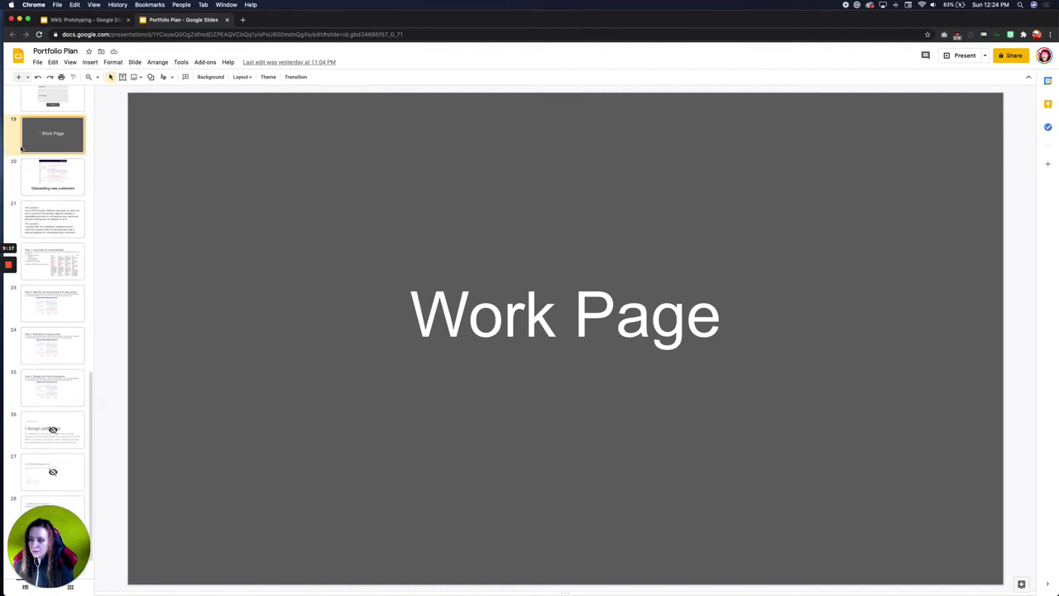
pyautogui.click(57, 176)
pyautogui.press('Up')
pyautogui.press('Down')
pyautogui.press('Down')
pyautogui.press('Down')
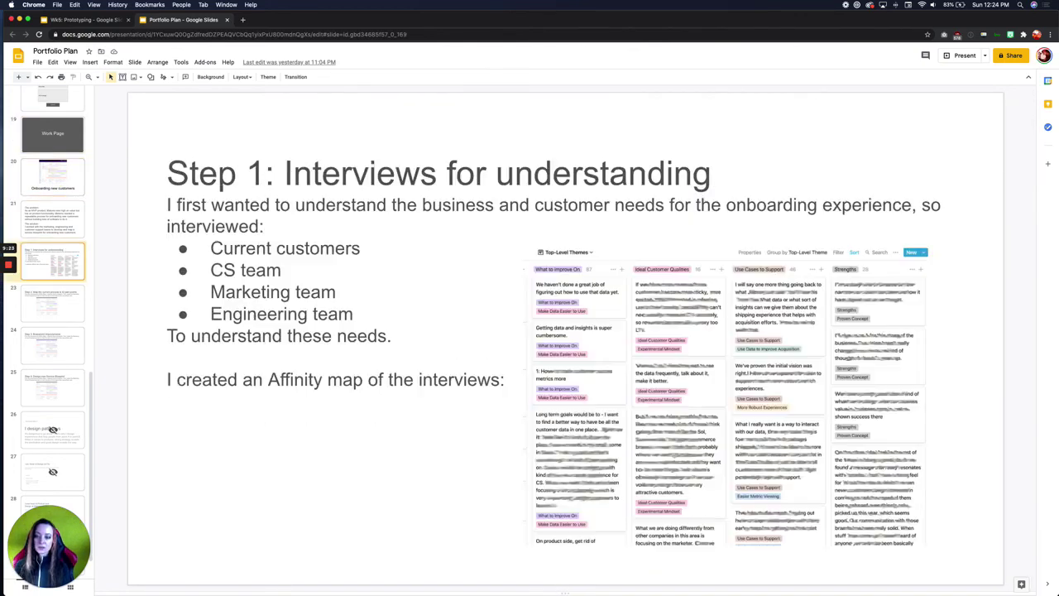
pyautogui.press('Down')
pyautogui.press('Down')
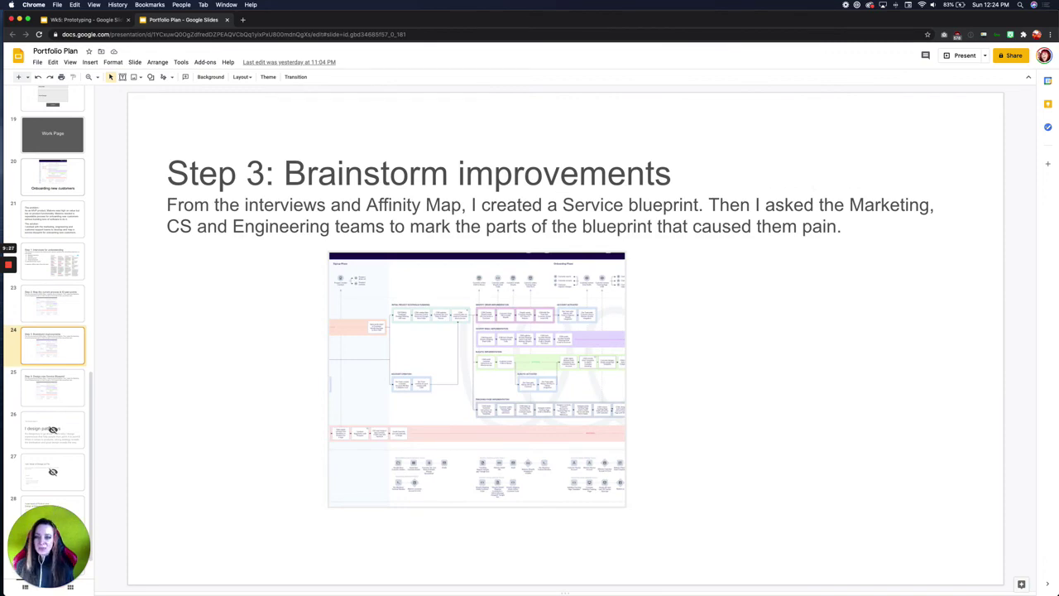
pyautogui.press('Up')
pyautogui.press('Up')
pyautogui.press('Up')
pyautogui.press('Up')
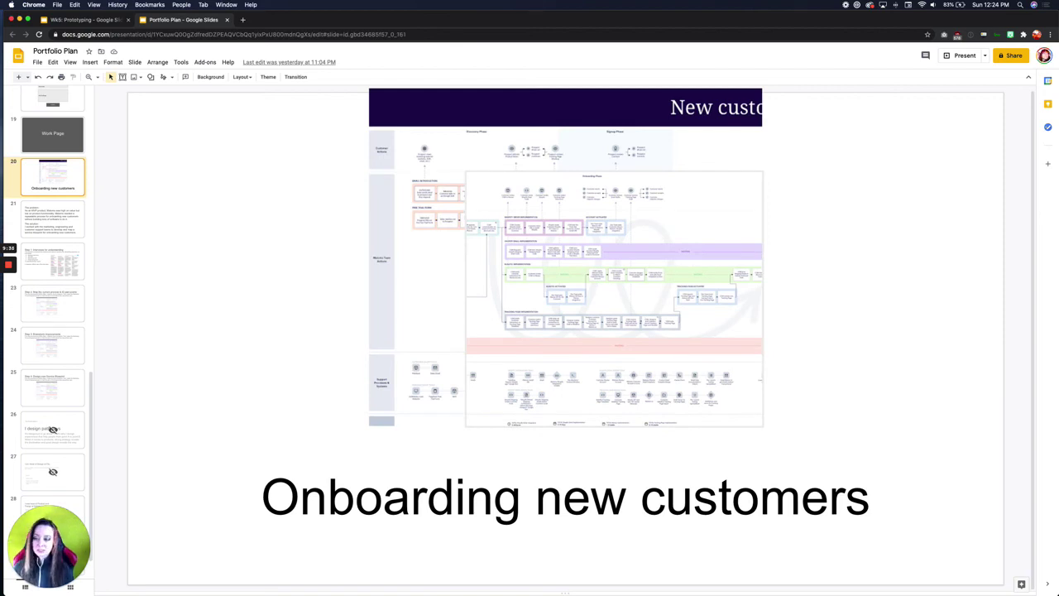
pyautogui.press('Down')
pyautogui.press('Down')
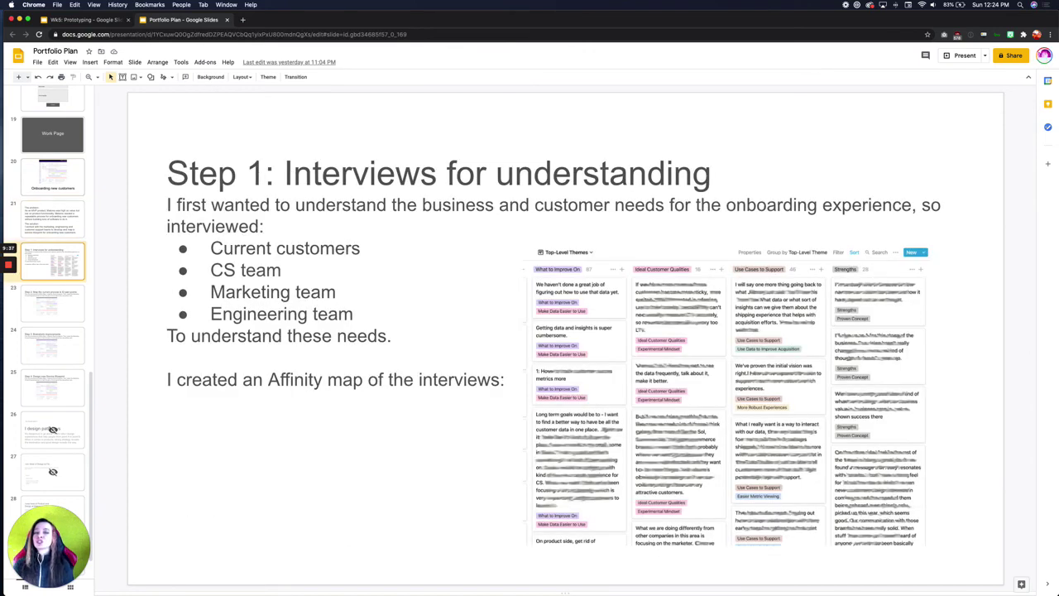
pyautogui.press('Down')
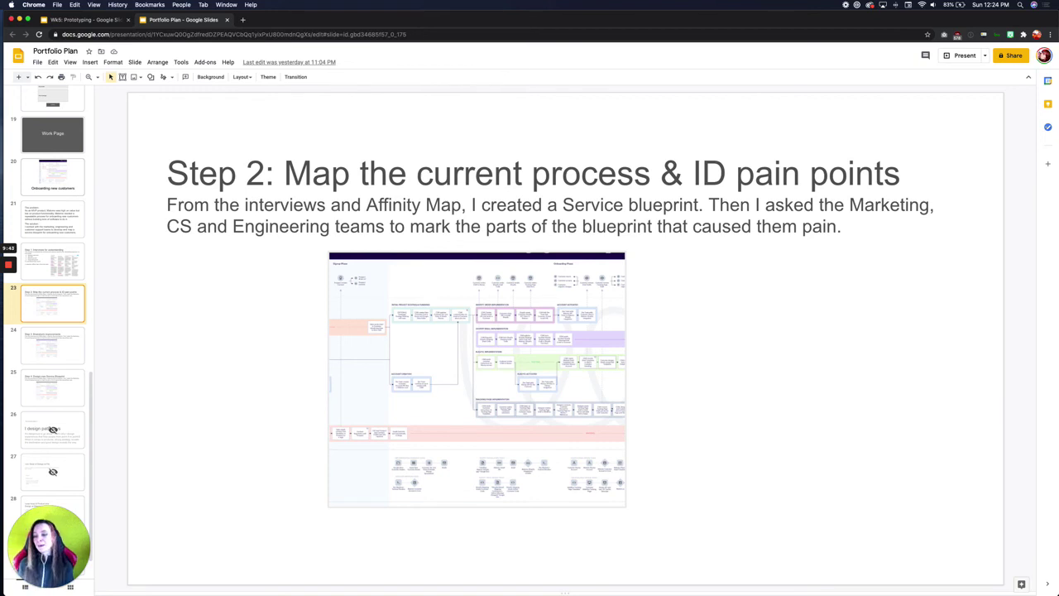
# Step: Continue through Step 3, Step 4 blueprint, hero, Malomo and Emplify slides to 'I design pathways'
pyautogui.click(52, 346)
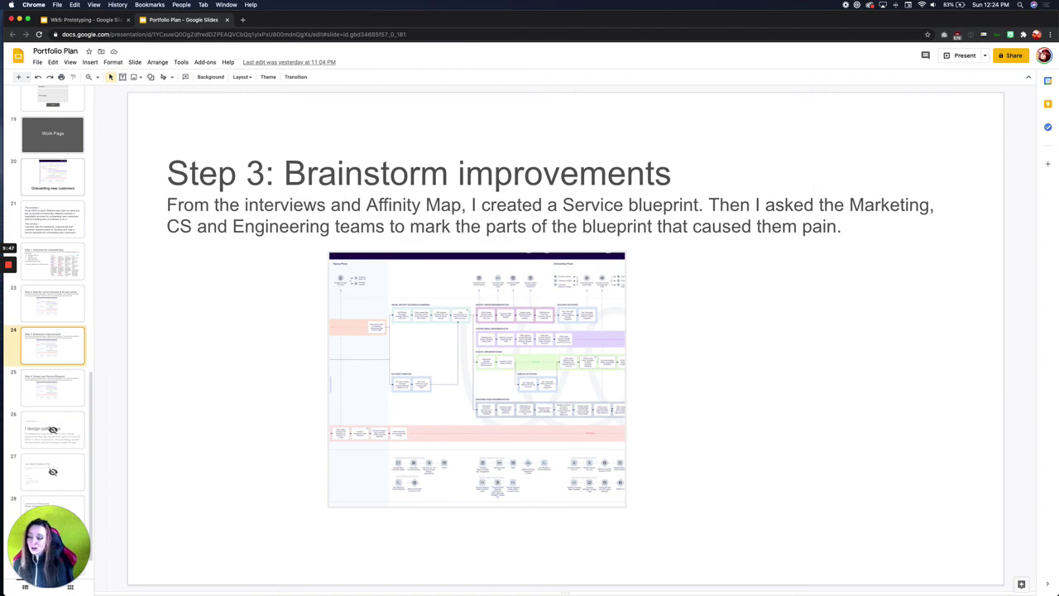
pyautogui.press('Down')
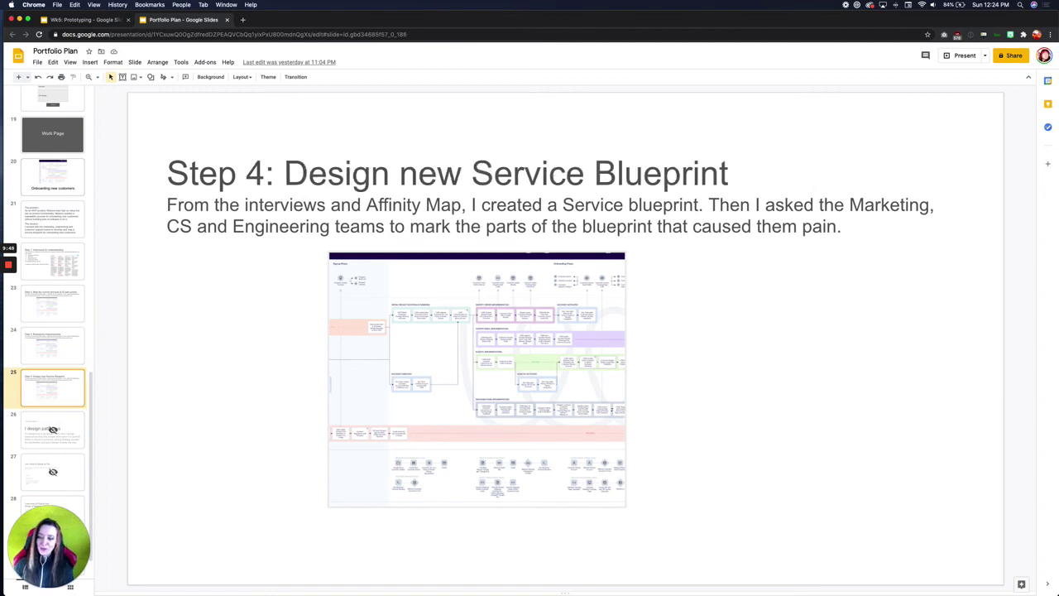
pyautogui.press('Down')
pyautogui.press('Down')
pyautogui.press('Down')
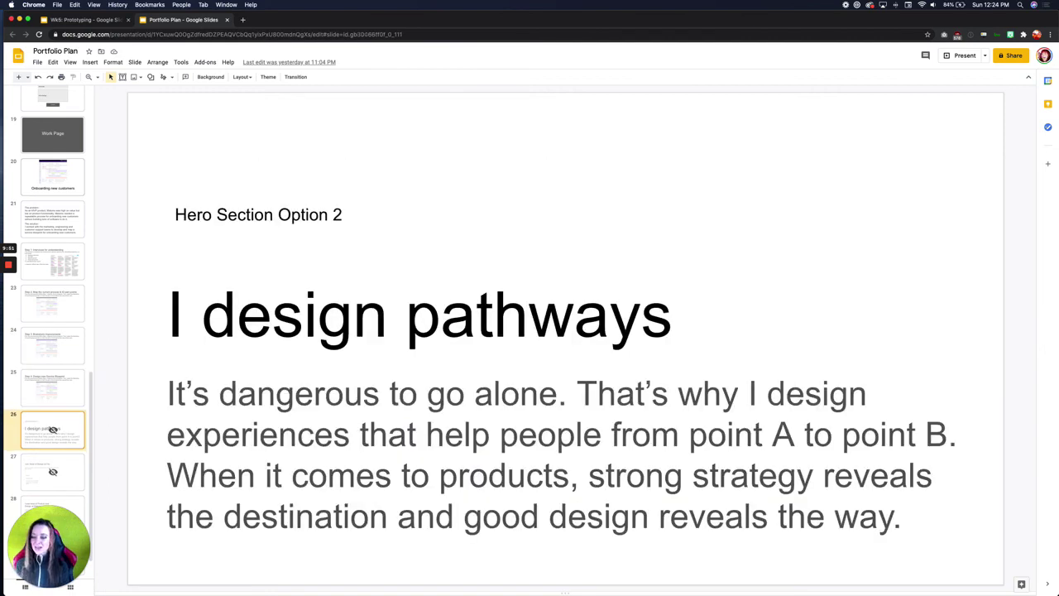
pyautogui.press('Down')
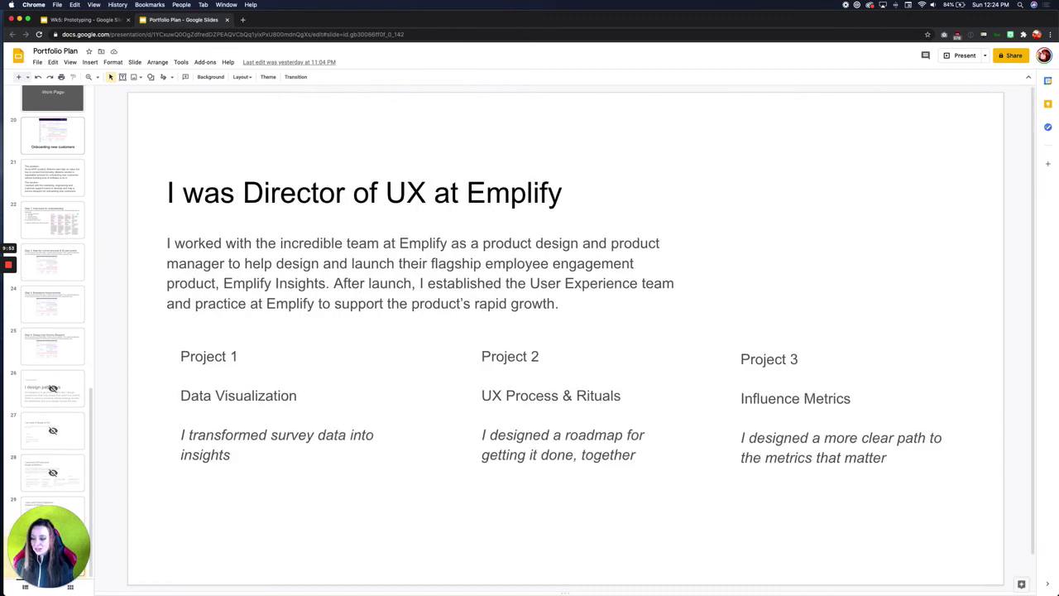
pyautogui.click(52, 387)
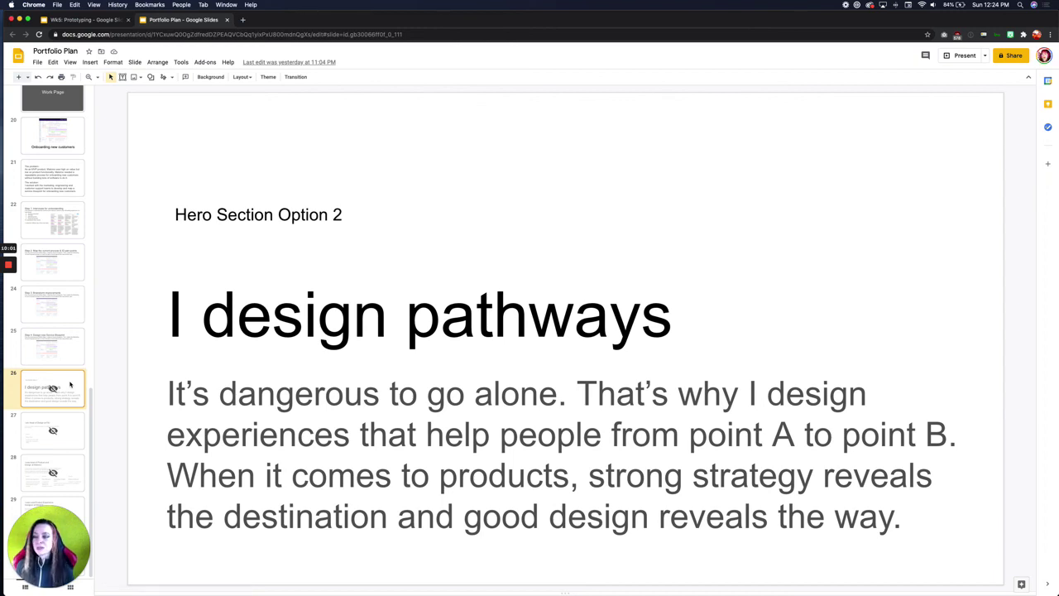
# Step: Paste a copy of the Work Page divider slide after slide 25
pyautogui.click(63, 110)
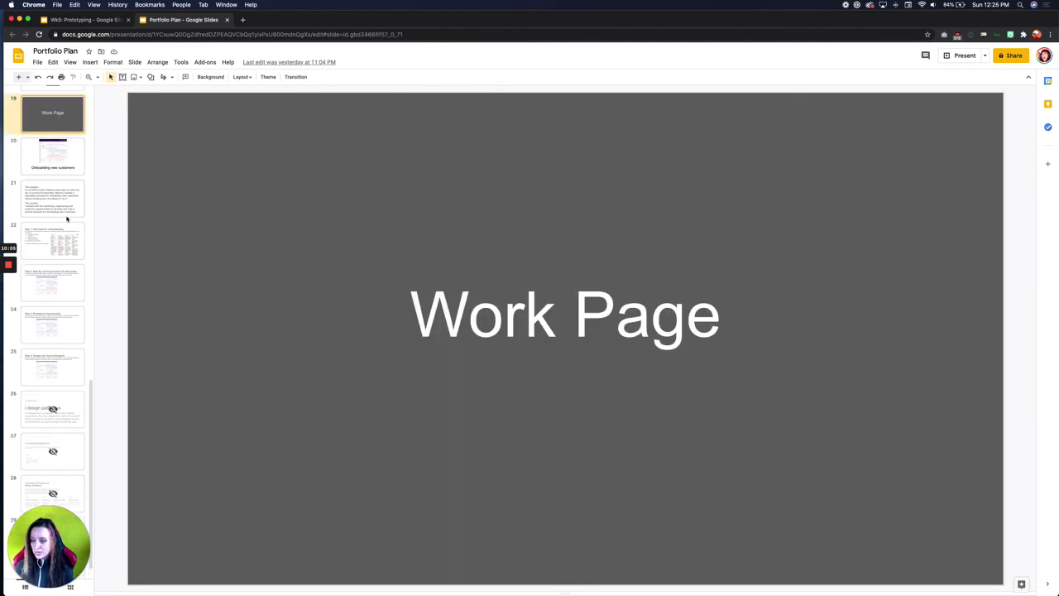
pyautogui.scroll(-1, 65, 265)
pyautogui.click(63, 346)
pyautogui.hotkey('ctrl', 'v')
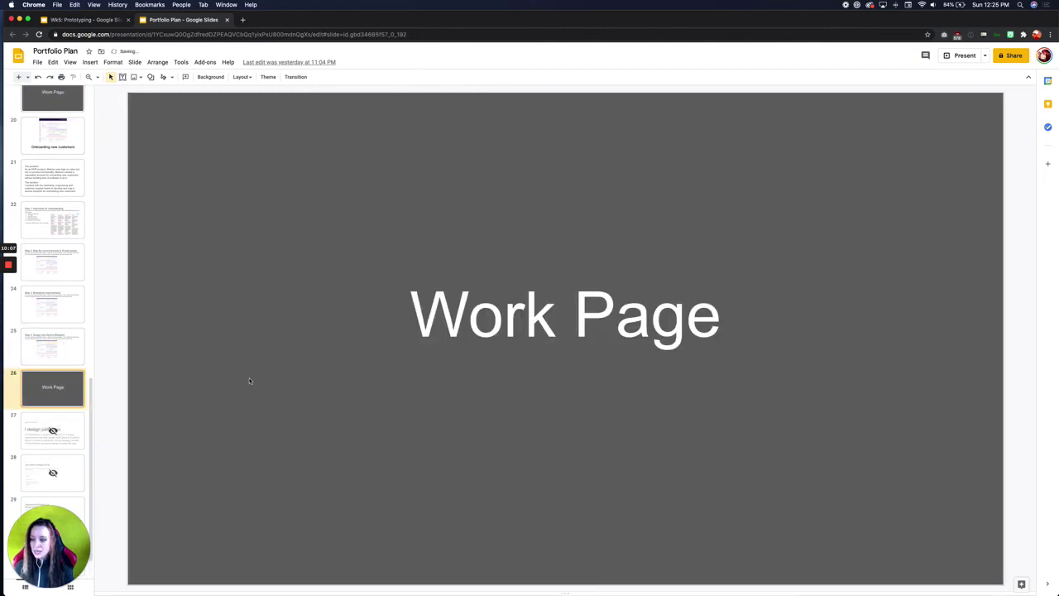
# Step: Retitle the pasted divider 'Scratch Pad' and check its position among the slides
pyautogui.click(536, 348)
pyautogui.hotkey('ctrl', 'a')
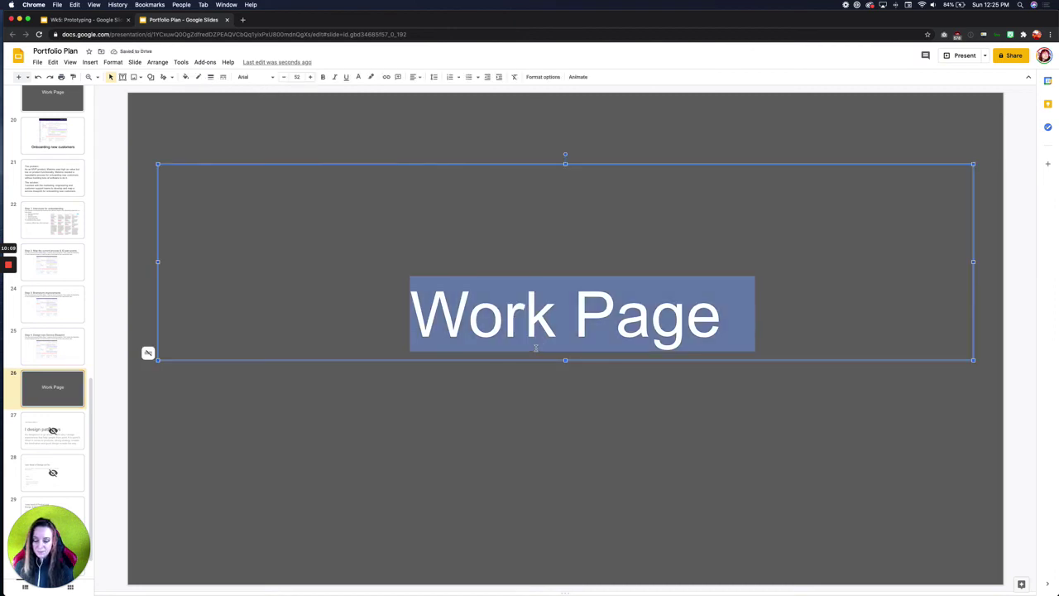
pyautogui.write('Scratch Pad')
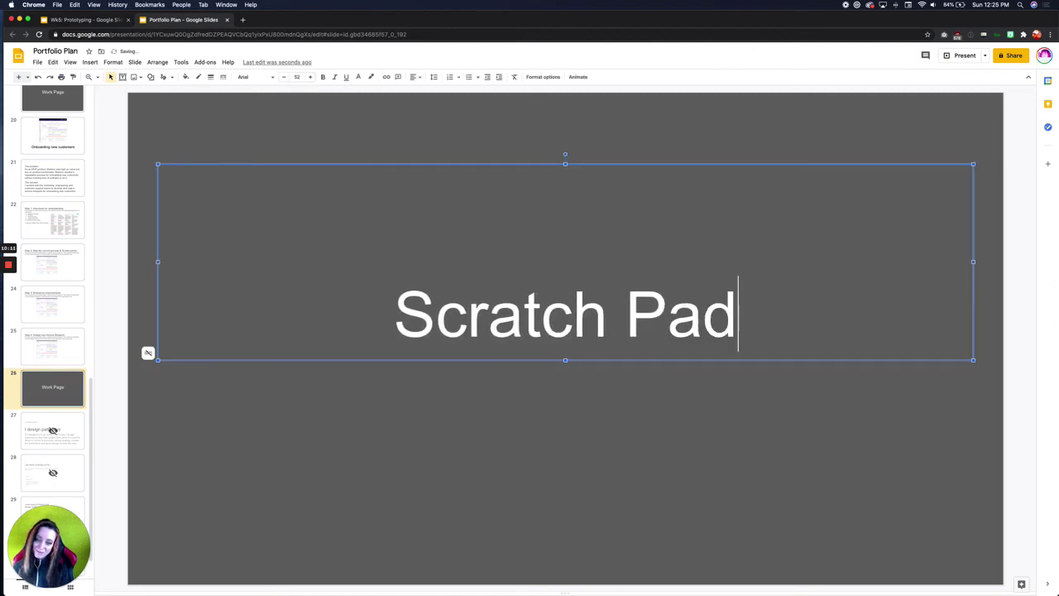
pyautogui.click(58, 352)
pyautogui.click(58, 385)
pyautogui.press('Down')
pyautogui.press('Down')
pyautogui.press('Up')
pyautogui.press('Up')
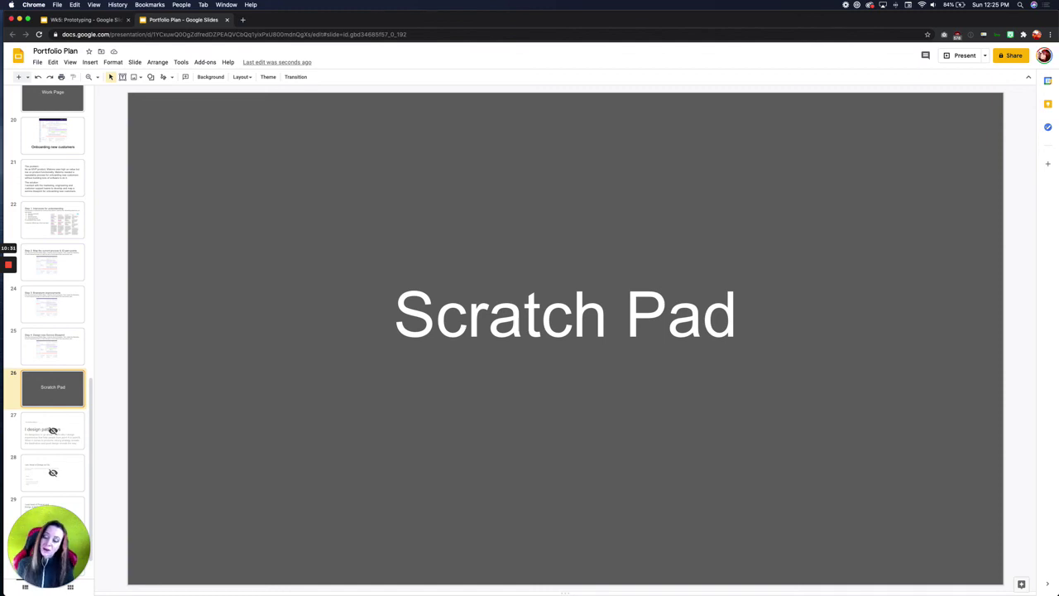
# Step: Return to the Wk5: Prototyping deck's 'My portfolio prototype' Example slide
pyautogui.hotkey('ctrl', 'shift', 'Tab')
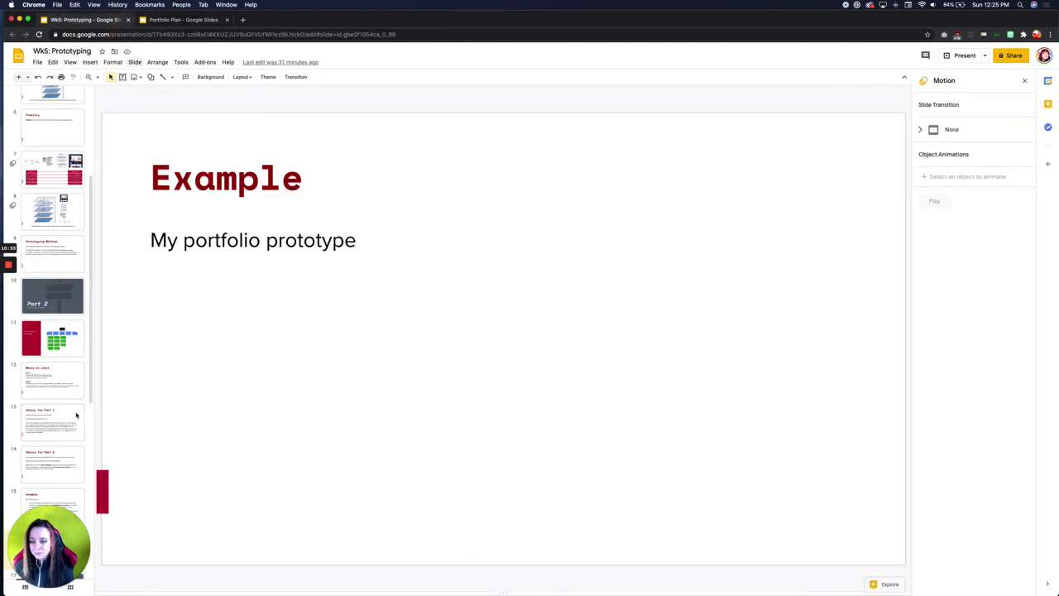
pyautogui.scroll(-5, 76, 414)
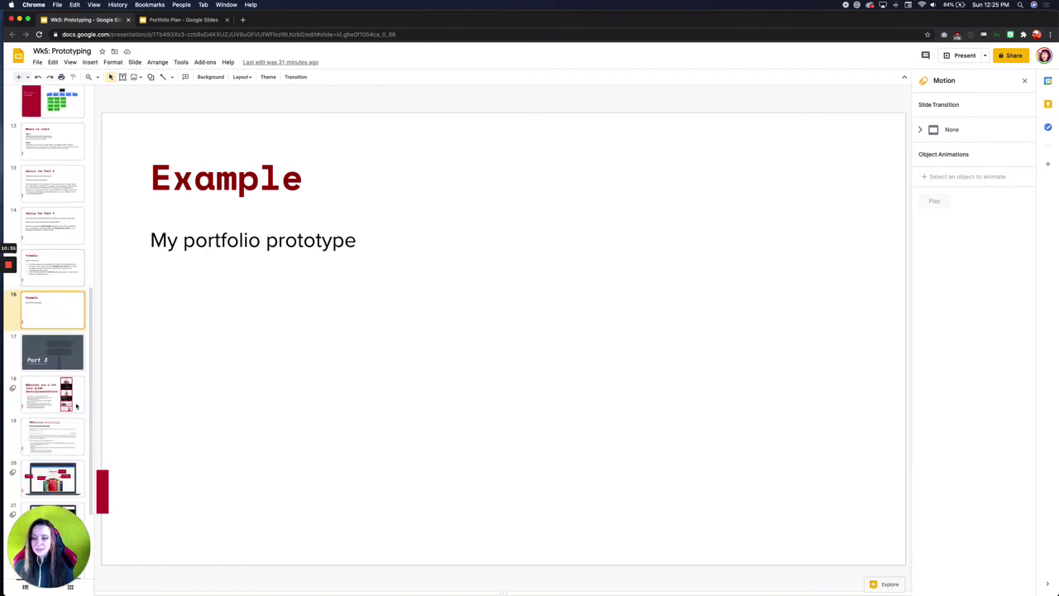